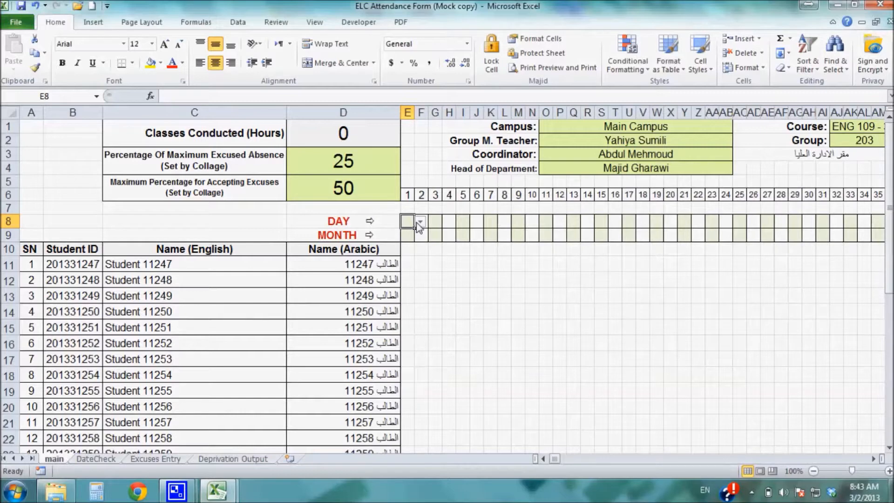
Step: Set the date of class 1 in column E to day 20 and month 4
left_click(419, 222)
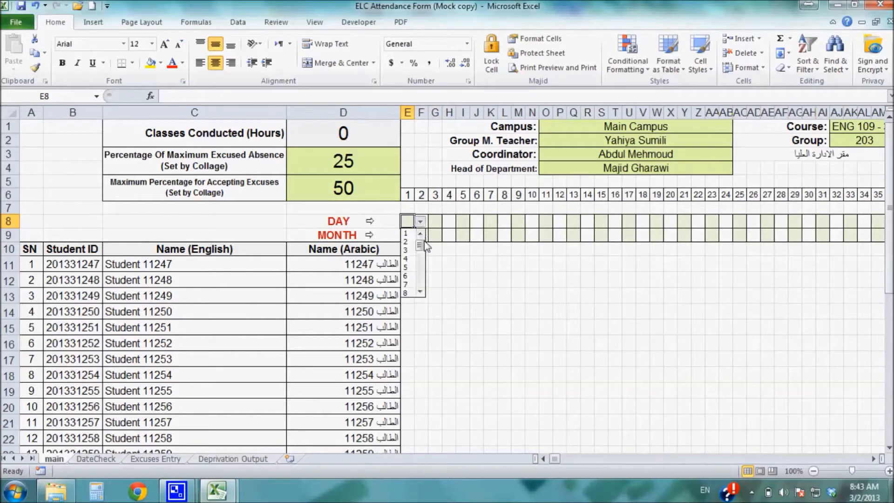
left_click_drag(421, 247, 422, 272)
left_click(413, 250)
left_click(409, 235)
left_click(421, 235)
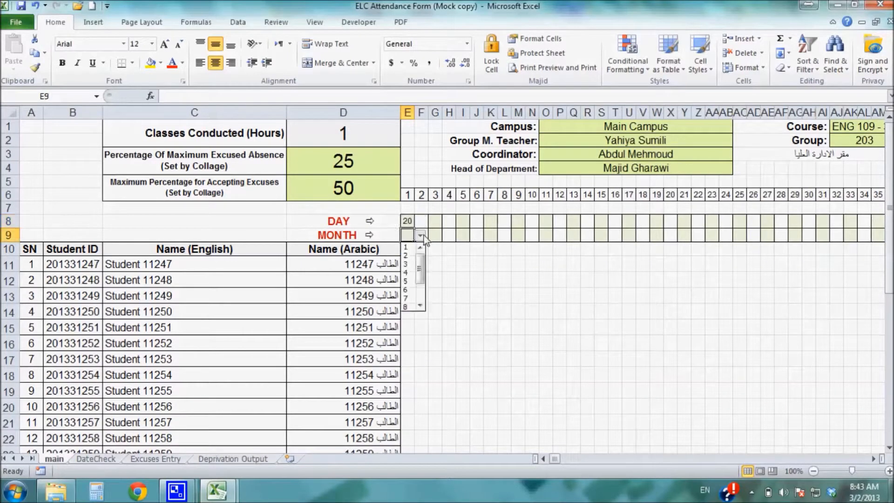
left_click(409, 272)
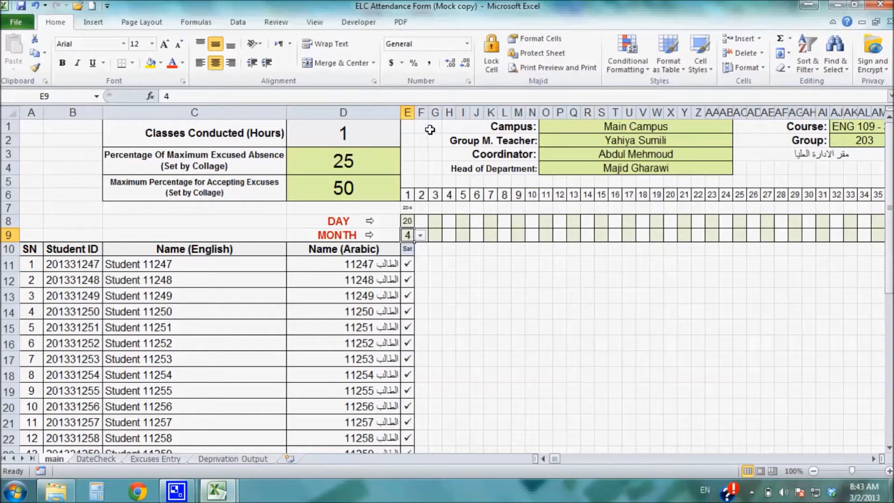
Step: Examine the class 1 column and its attendance check marks down the whole student list
left_click(407, 112)
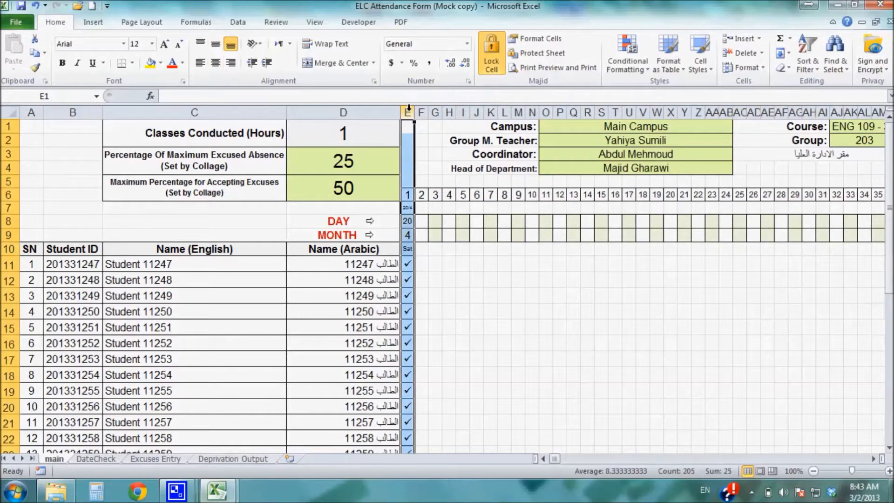
left_click(407, 221)
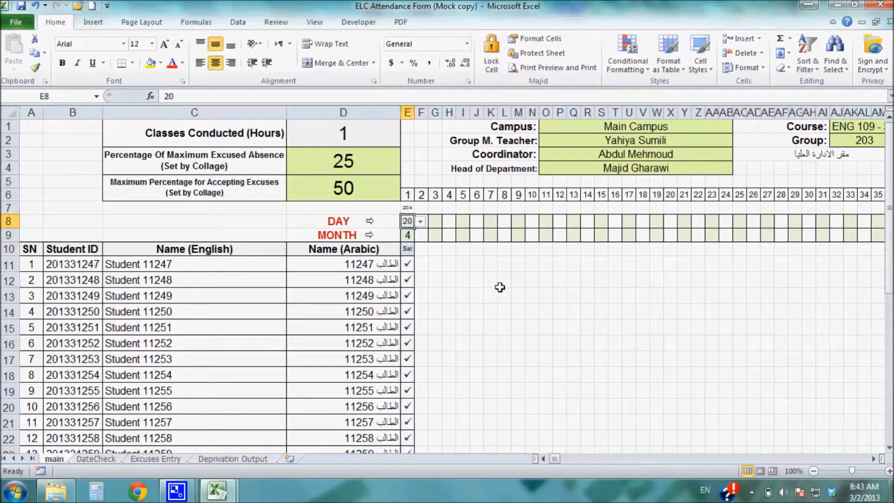
scroll(499, 288, "down", 9)
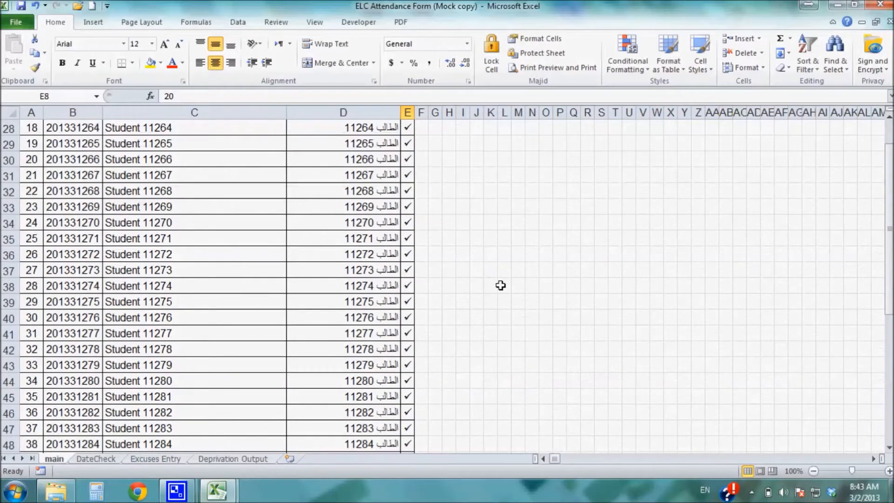
scroll(500, 285, "down", 7)
scroll(501, 285, "up", 14)
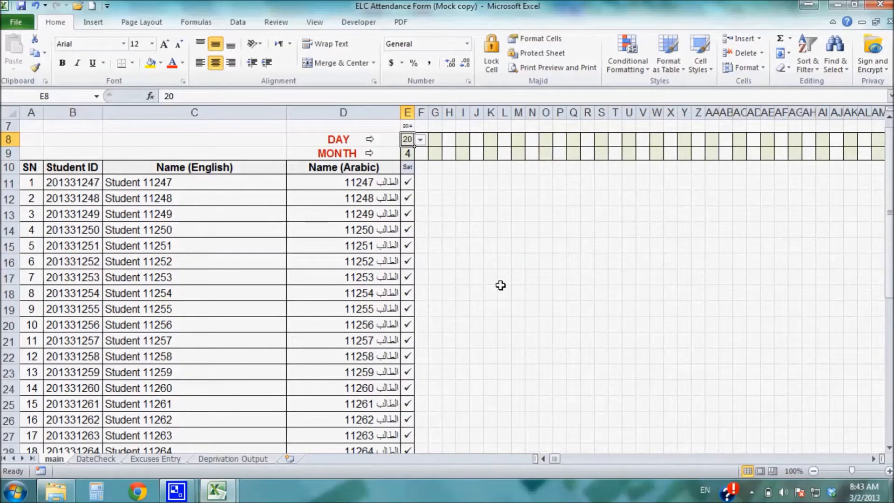
left_click(487, 199)
left_click(410, 185)
left_click(405, 307)
left_click(408, 355)
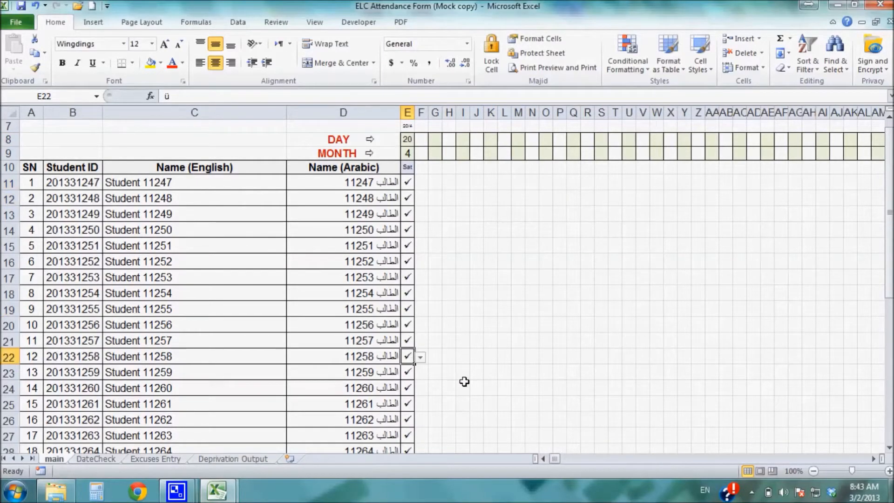
scroll(493, 348, "up", 2)
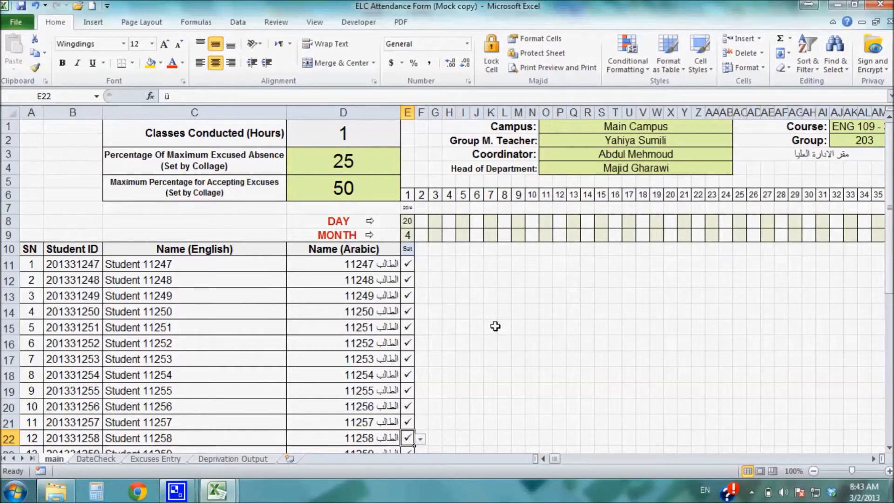
Step: Set the date of class 2 in column F to day 21 and month 4
left_click(417, 220)
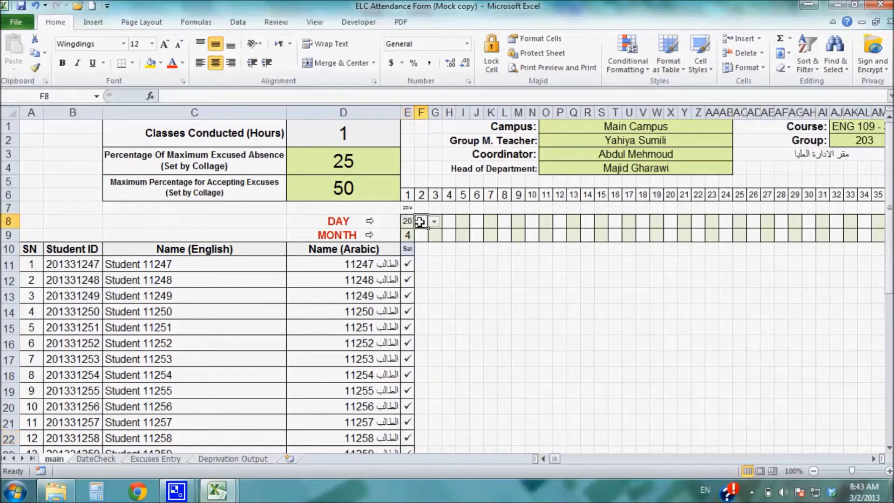
left_click(434, 223)
left_click_drag(433, 245, 433, 276)
left_click(421, 267)
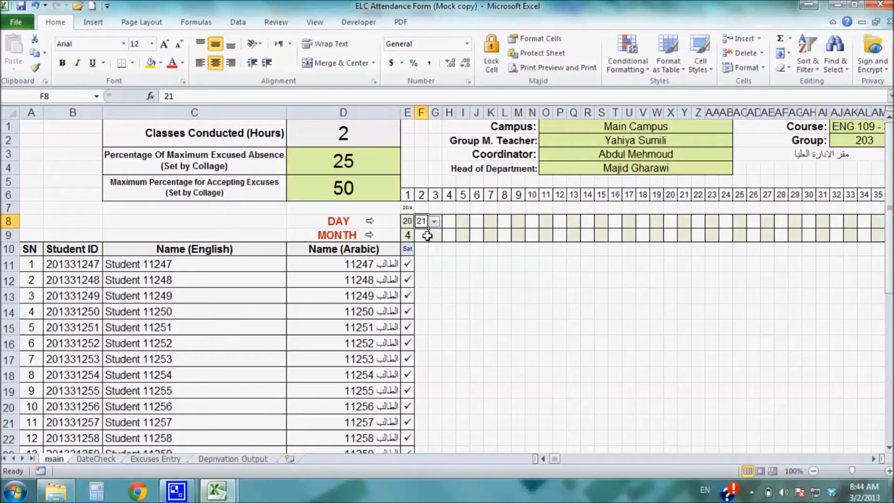
left_click(421, 234)
left_click(434, 235)
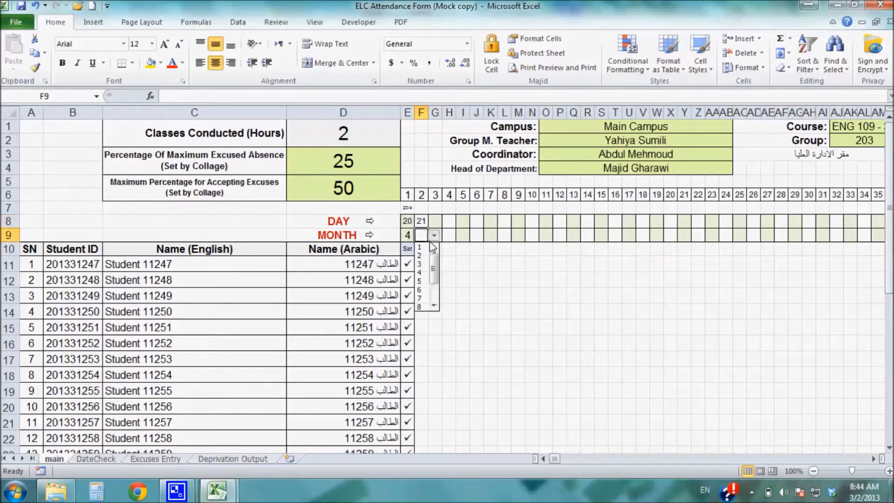
left_click(420, 272)
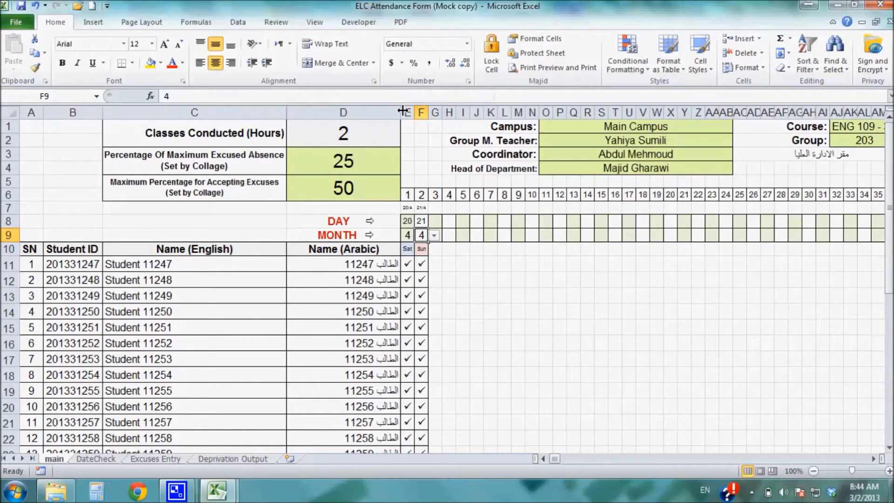
Step: Fill the day and month rows from classes 1 and 2 through class 100, repeating the copied values instead of continuing a series
left_click_drag(407, 110, 435, 112)
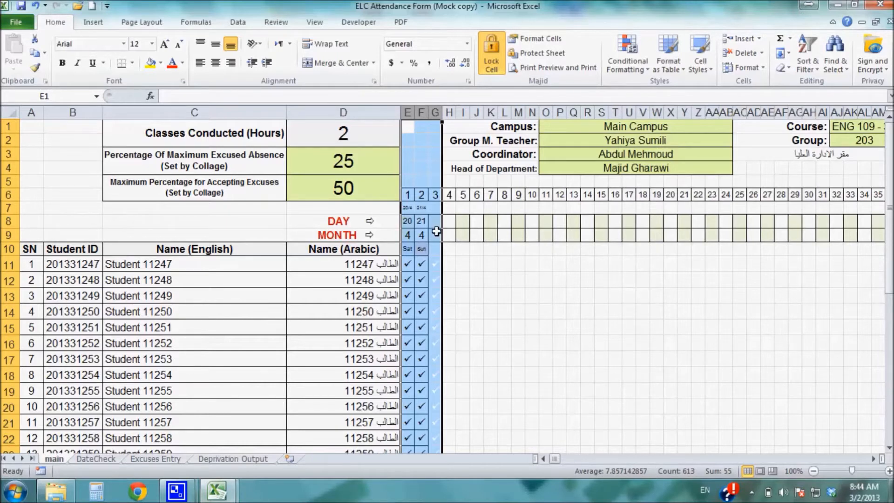
left_click(435, 222)
left_click_drag(406, 221, 653, 230)
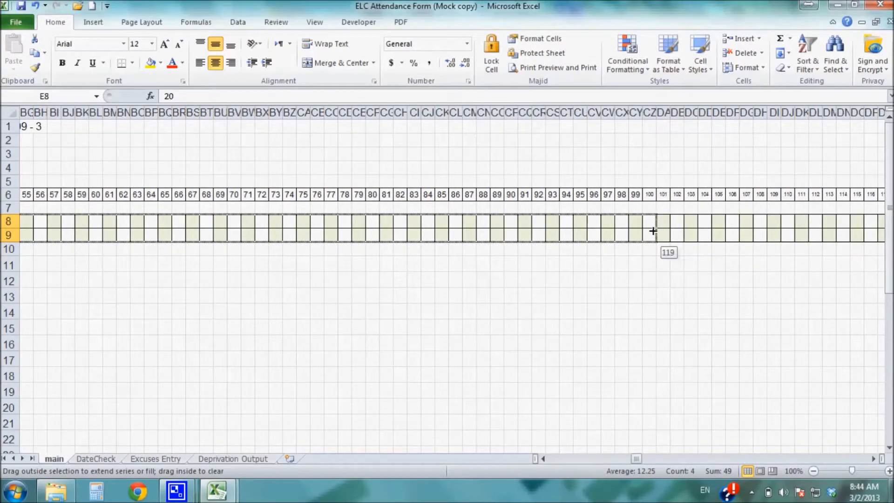
left_click_drag(653, 231, 653, 231)
left_click(641, 248)
left_click(660, 265)
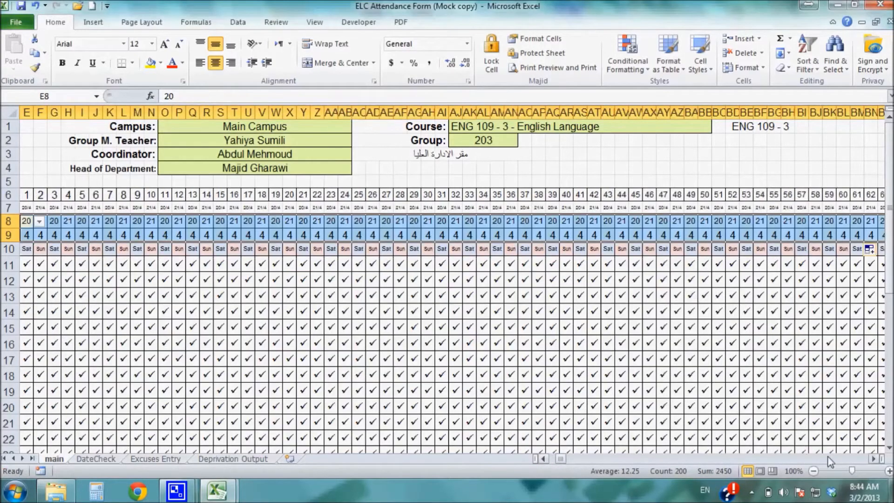
left_click_drag(564, 459, 552, 459)
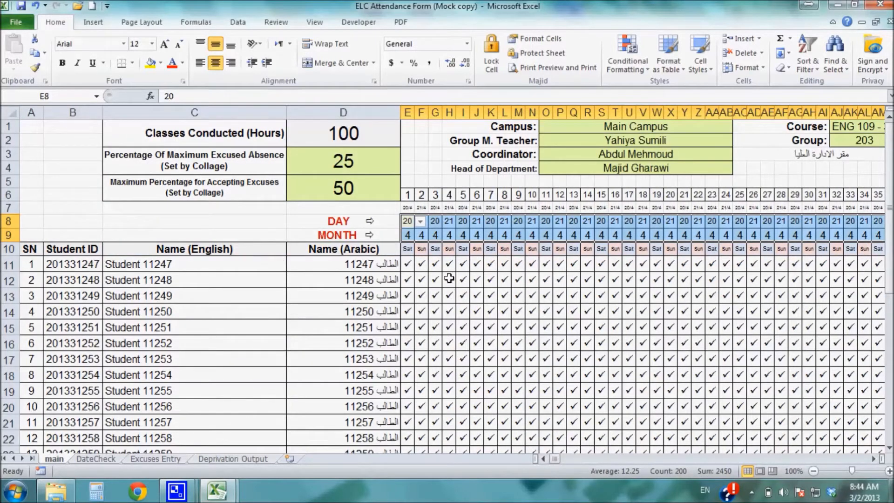
Step: Examine the weekday formula under class 1 and the last class column, HF, next to the attendance totals
left_click(409, 222)
left_click(408, 251)
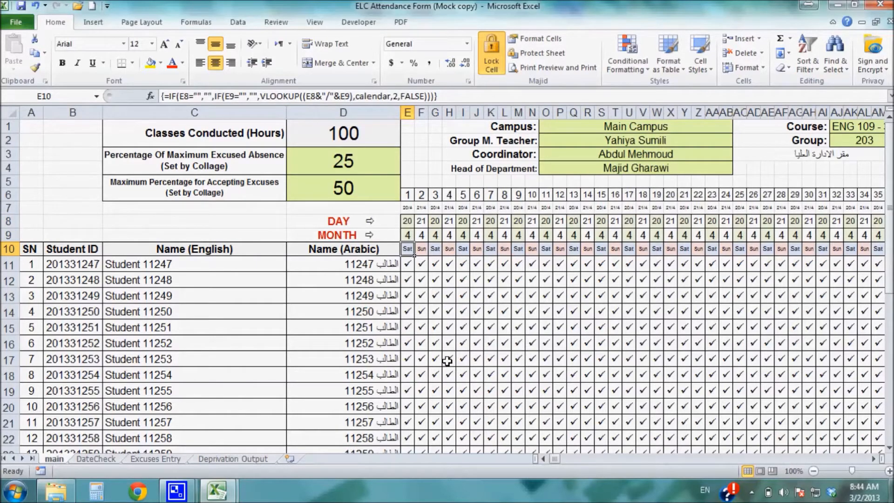
left_click_drag(552, 460, 796, 426)
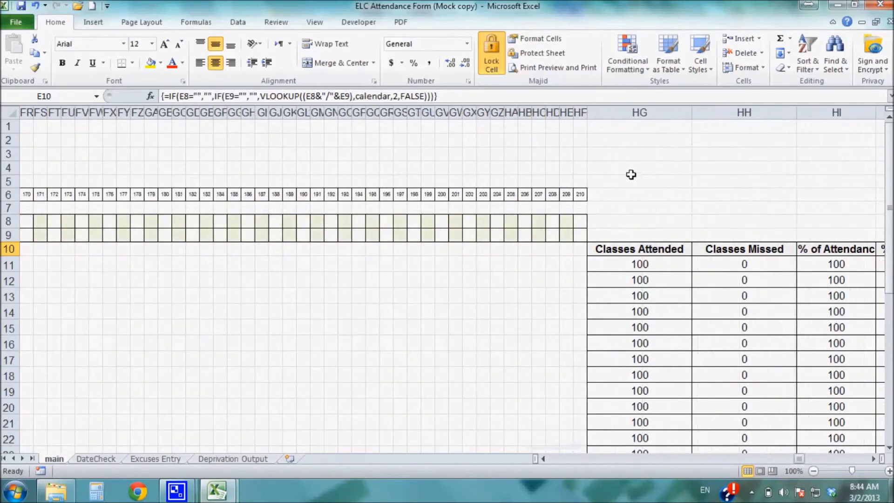
left_click(580, 111)
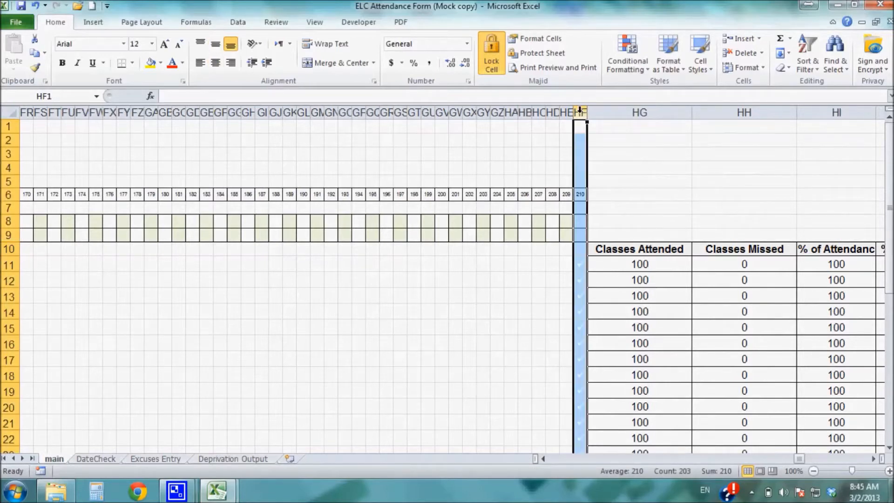
left_click(580, 195)
scroll(580, 195, "up", 5)
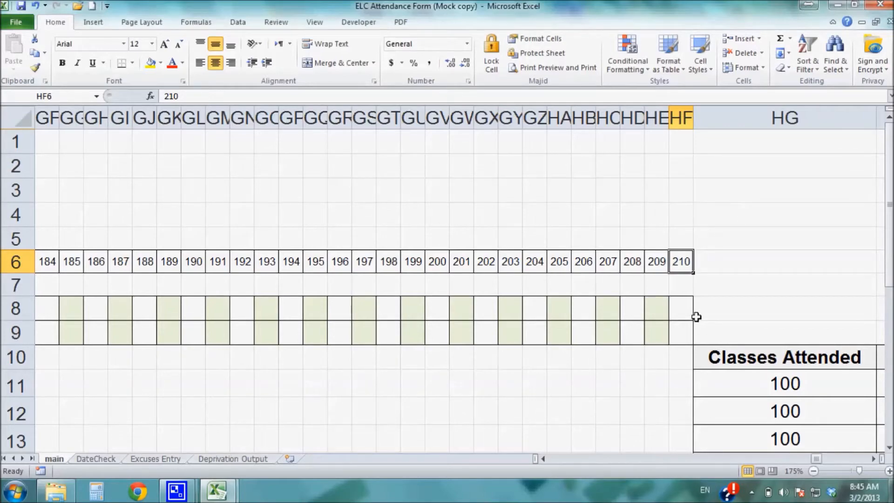
scroll(696, 316, "down", 5)
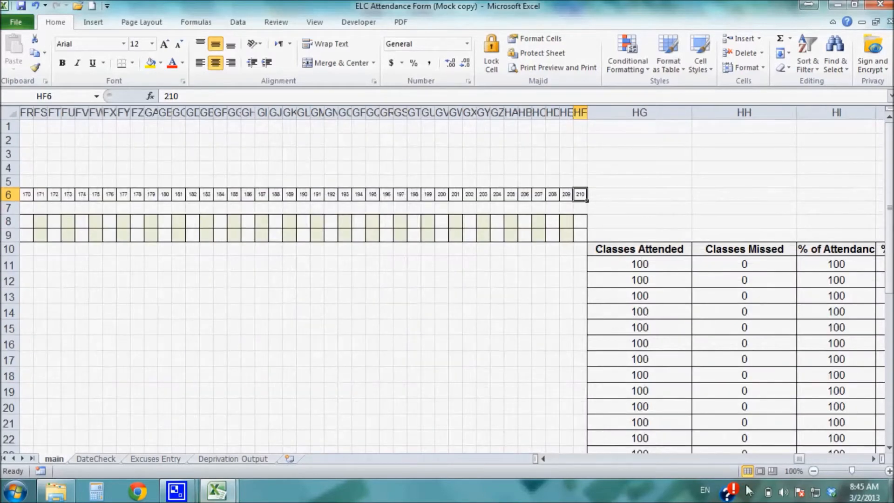
left_click_drag(799, 458, 537, 469)
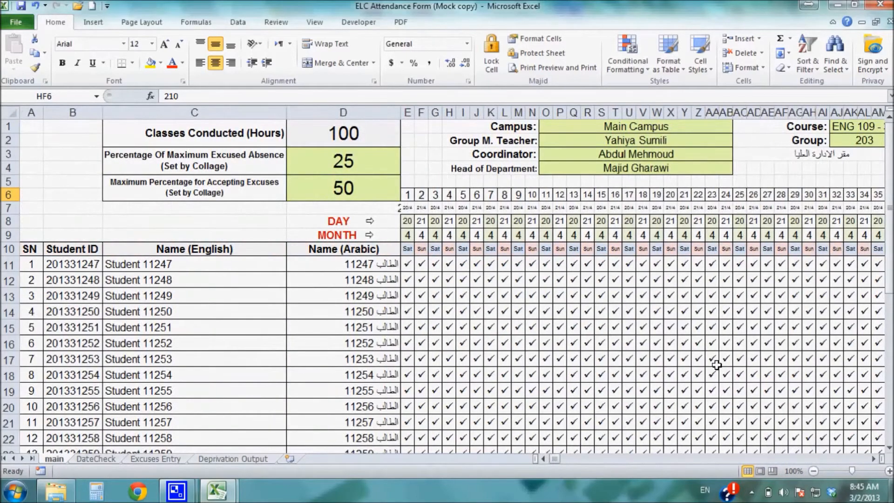
Step: Review the check marks across all the dated class columns and return to the start of the sheet
left_click_drag(554, 457, 622, 454)
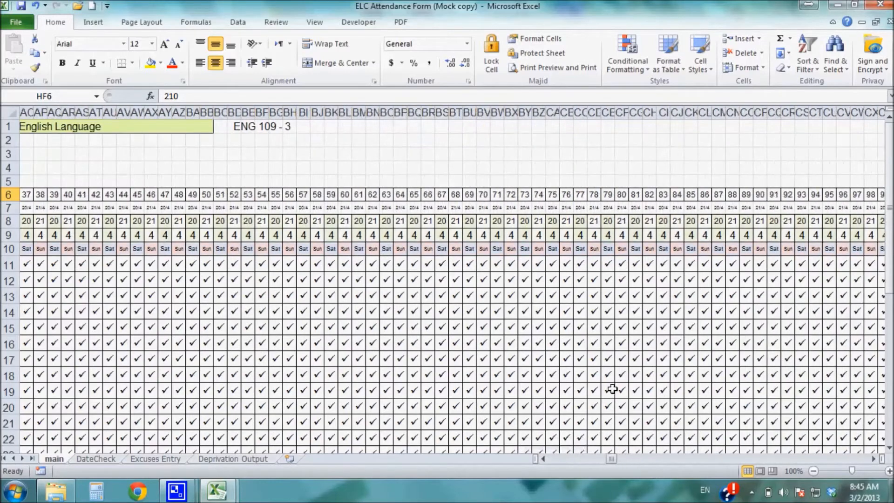
scroll(611, 387, "down", 3)
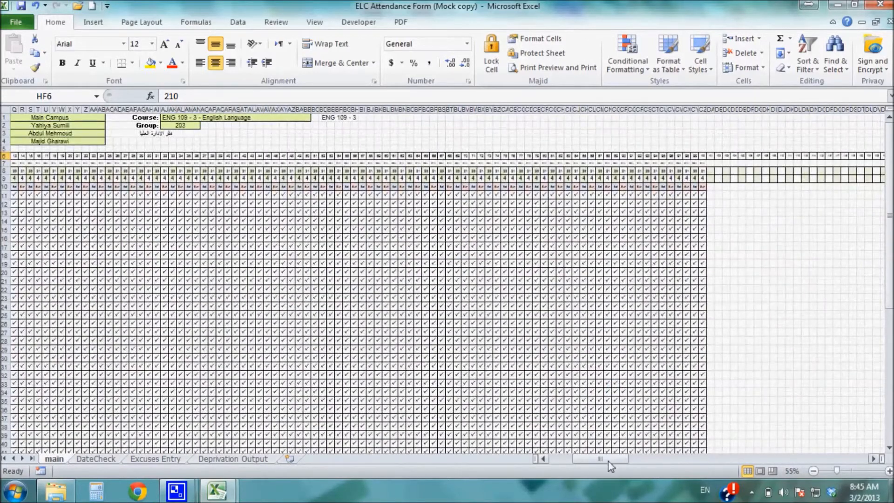
left_click_drag(608, 461, 566, 462)
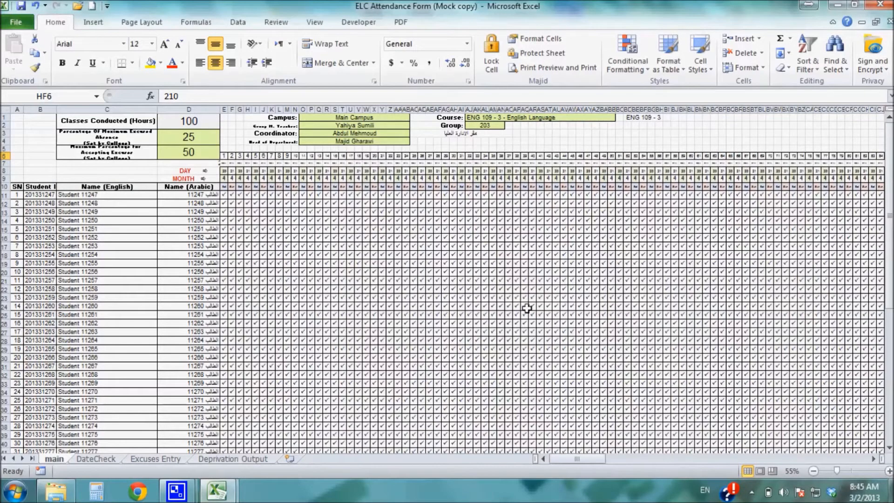
scroll(505, 306, "up", 3)
scroll(576, 401, "up", 1)
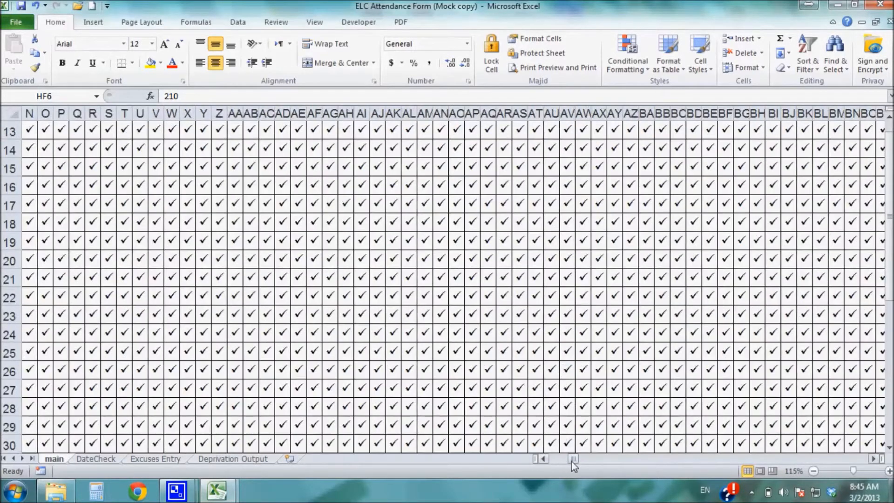
left_click_drag(571, 460, 555, 460)
scroll(644, 298, "up", 4)
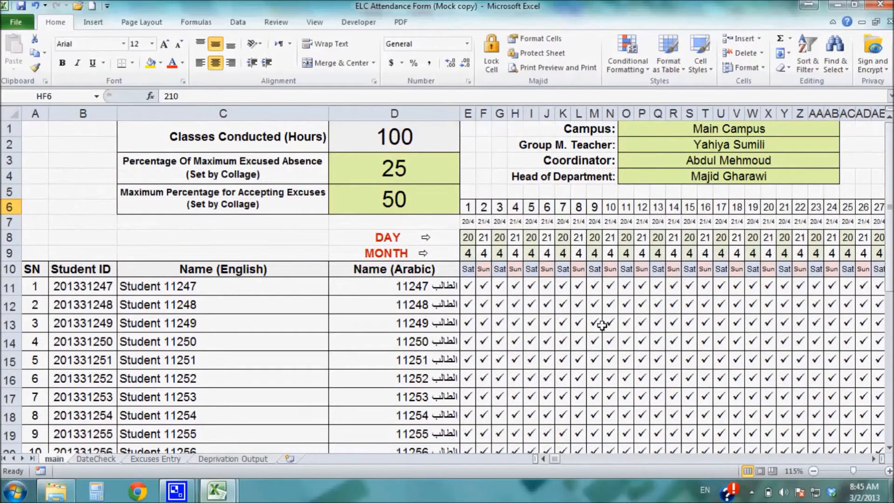
Step: Change the second student's class 1 attendance mark in cell E12 from the check mark to the dot option "l"
left_click(471, 292)
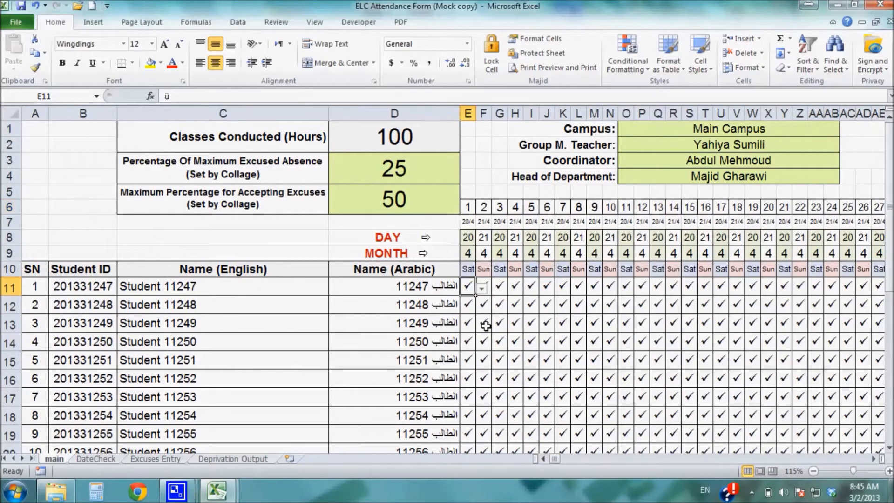
left_click(468, 307)
left_click(482, 306)
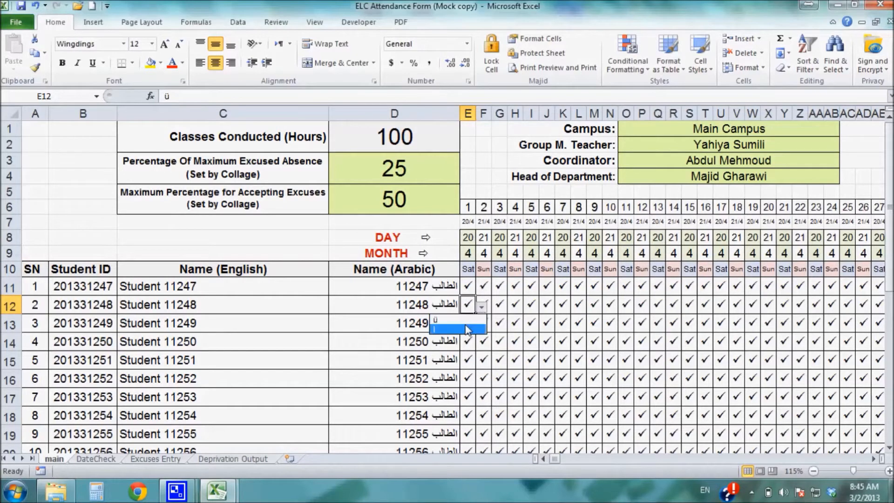
left_click(468, 316)
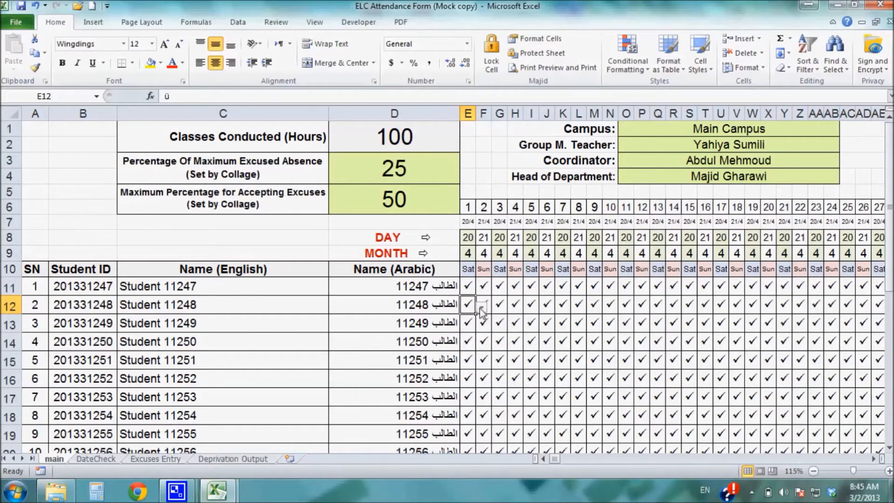
left_click(482, 307)
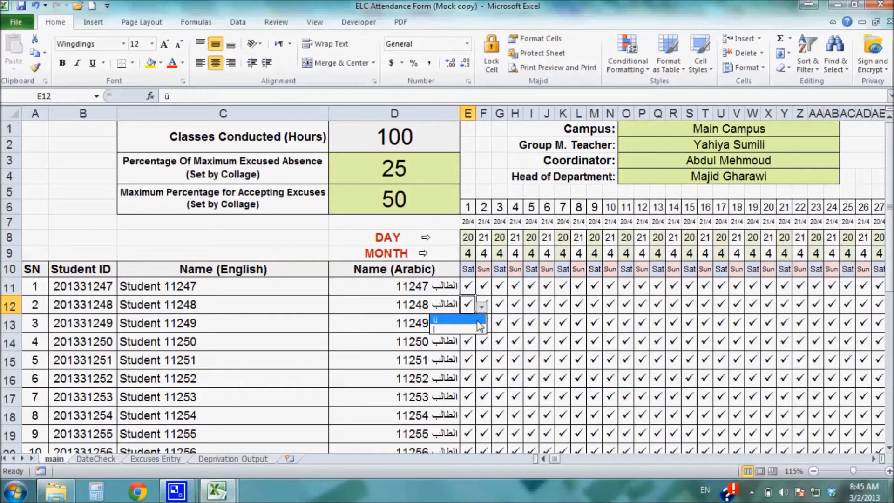
left_click(478, 321)
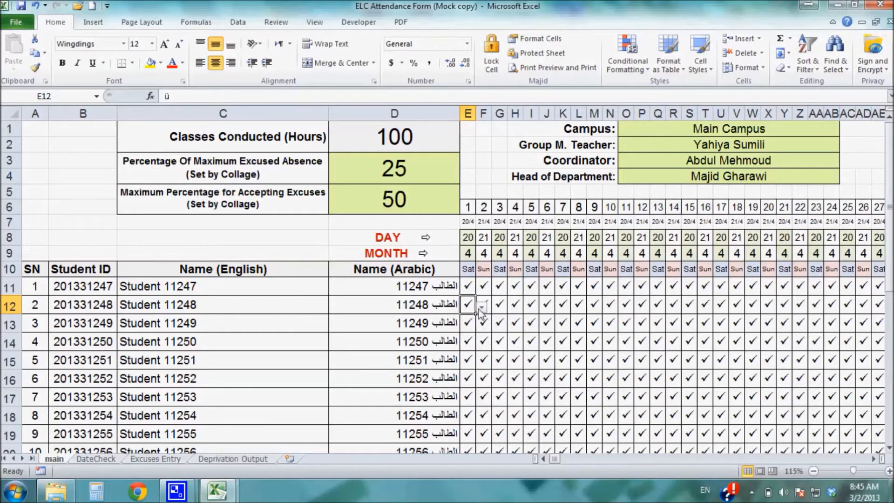
left_click(481, 308)
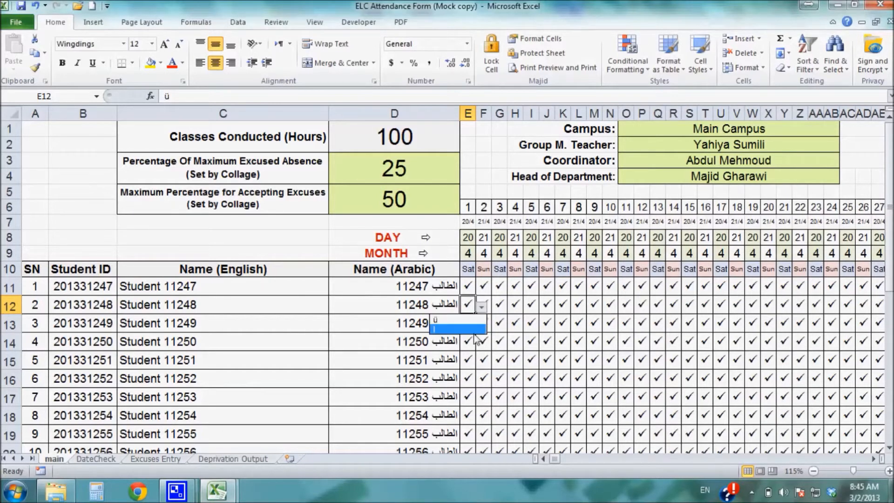
left_click(474, 329)
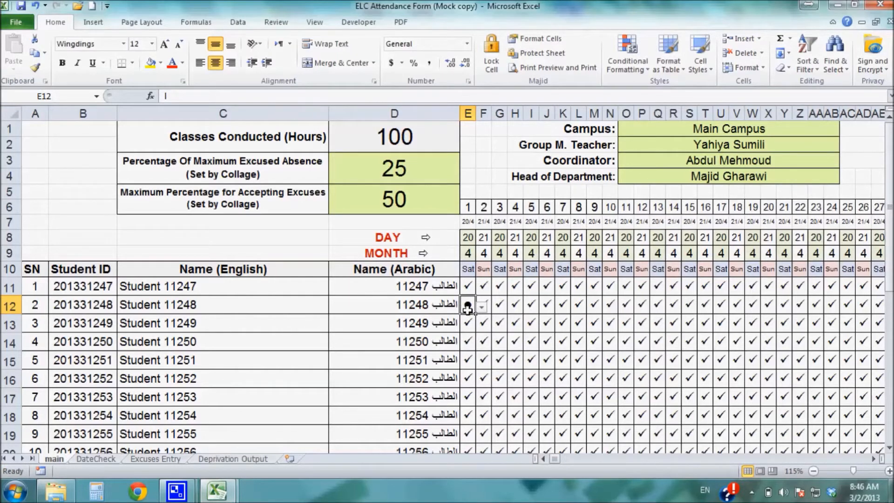
Step: Fill the second student's dot mark from class 1 across row 12 through class 22 in column Z
left_click_drag(471, 315, 275, 320)
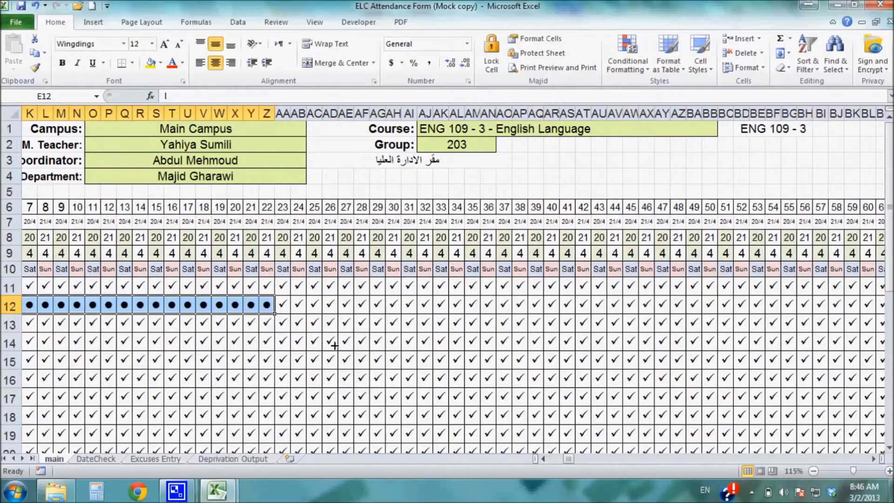
left_click_drag(571, 460, 555, 460)
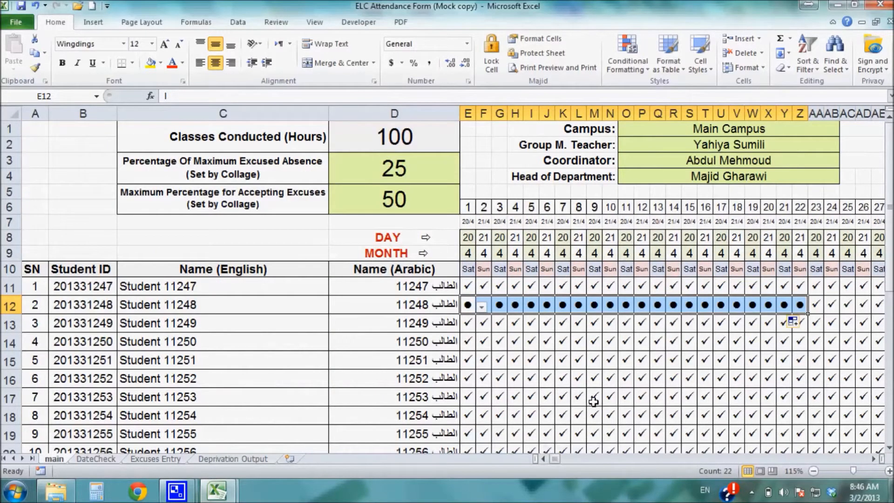
left_click_drag(799, 304, 468, 305)
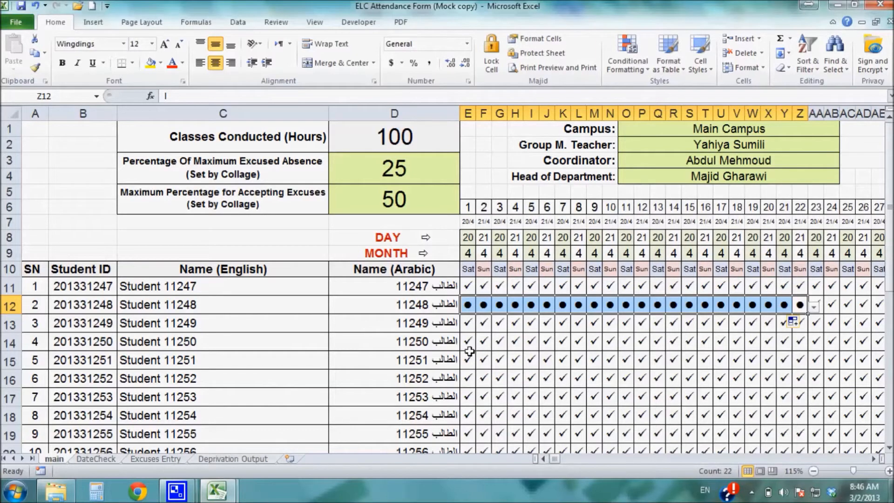
Step: Mark the third student's class 1 with the dot in E13 and fill it across through class 29 in column AG
left_click(469, 323)
left_click(481, 325)
left_click(473, 344)
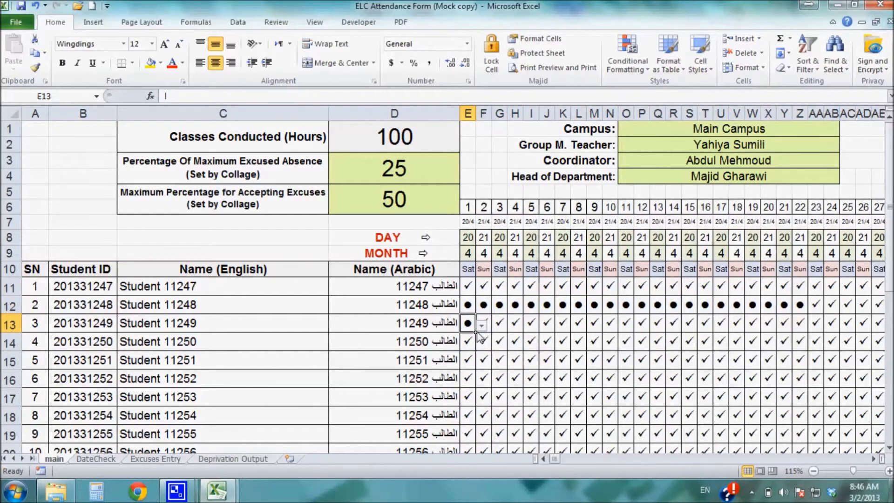
left_click_drag(476, 333, 818, 332)
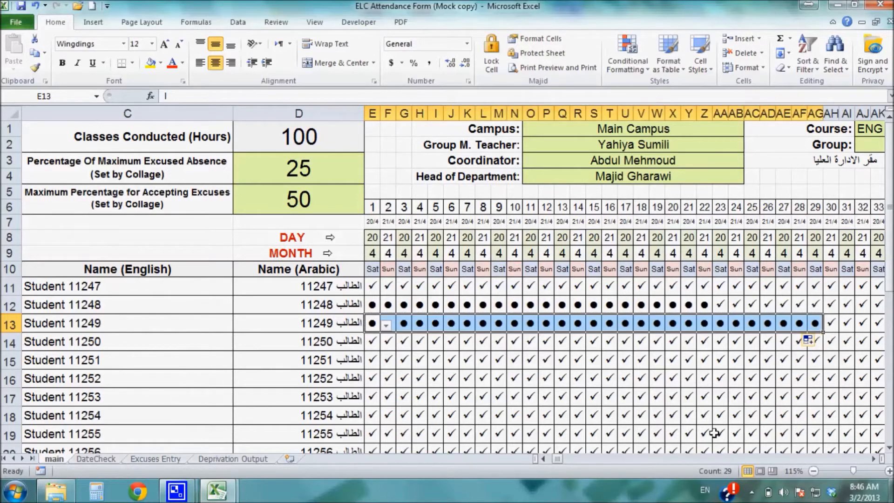
Step: Mark the fourth student's class 1 with the dot in E14 and fill it across through class 58 in column BJ
left_click(372, 343)
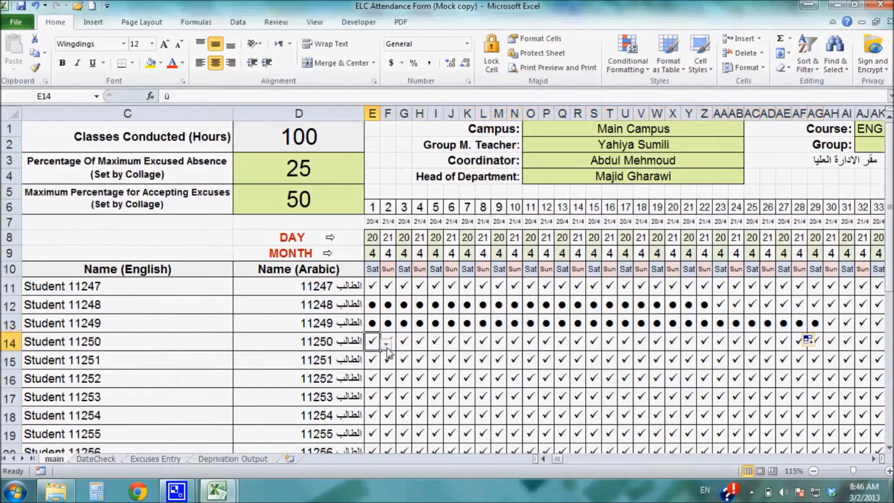
left_click(386, 344)
left_click(375, 368)
left_click_drag(381, 352, 830, 341)
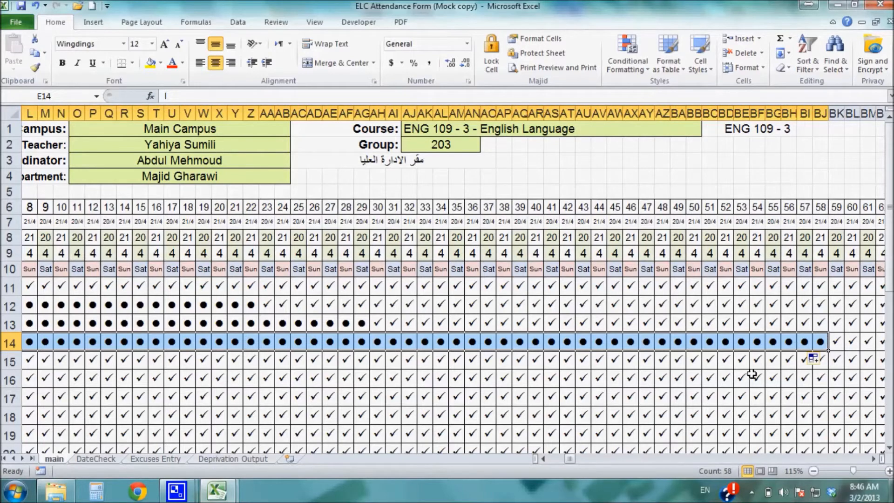
left_click_drag(575, 459, 546, 470)
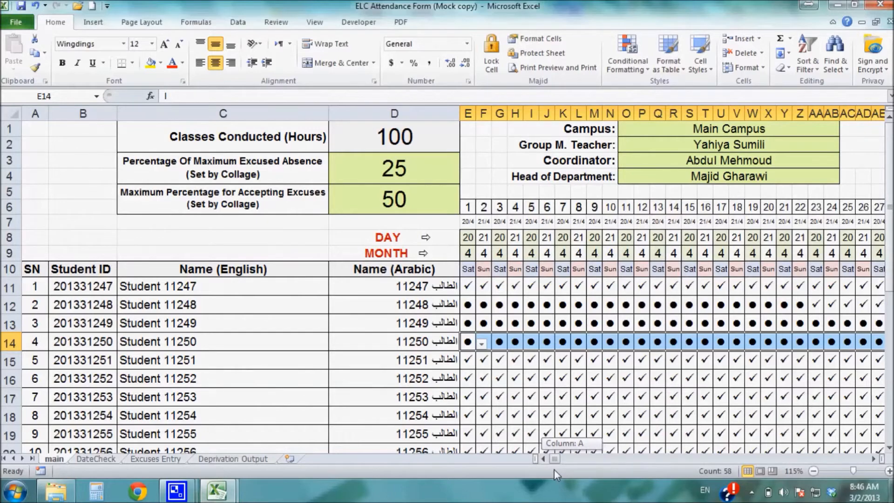
Step: Examine the Classes Attended and Classes Missed totals and their formulas for the first four students
left_click_drag(554, 470, 566, 469)
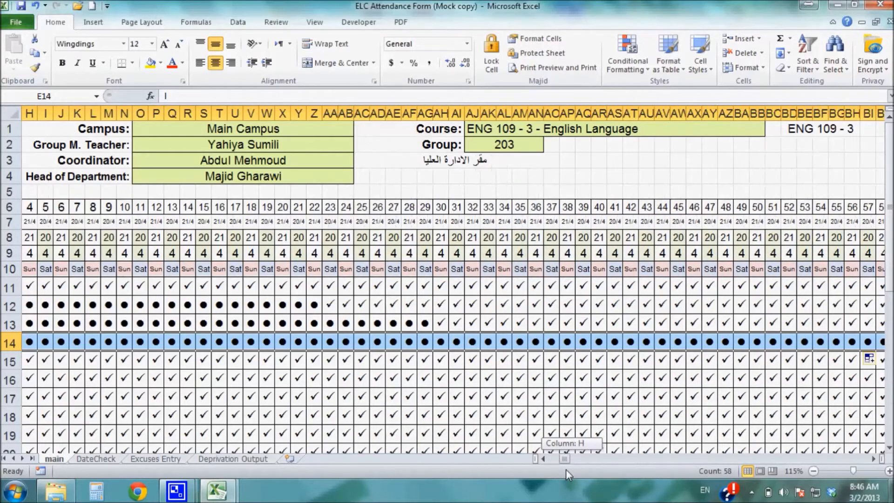
left_click_drag(566, 468, 845, 439)
left_click(125, 270)
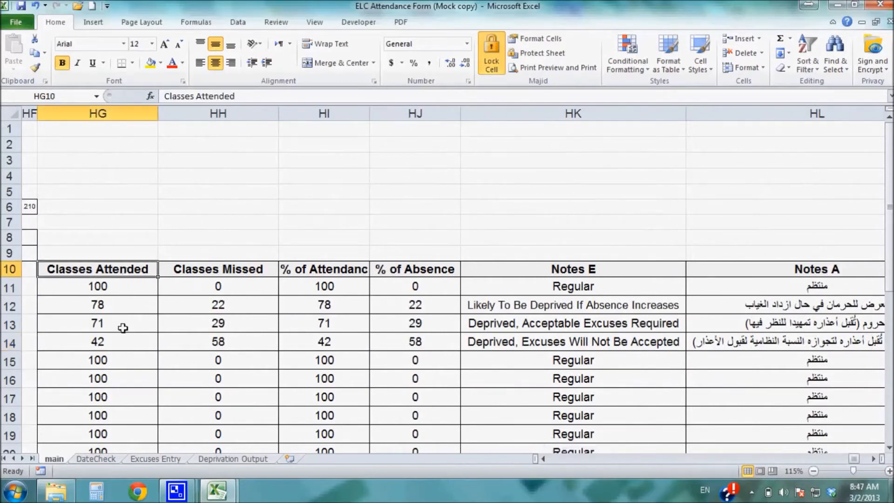
left_click(133, 285)
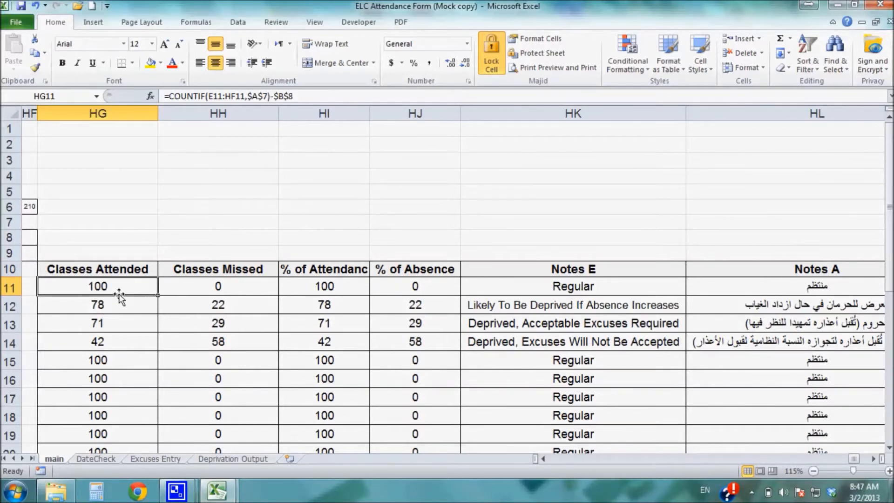
left_click(199, 284)
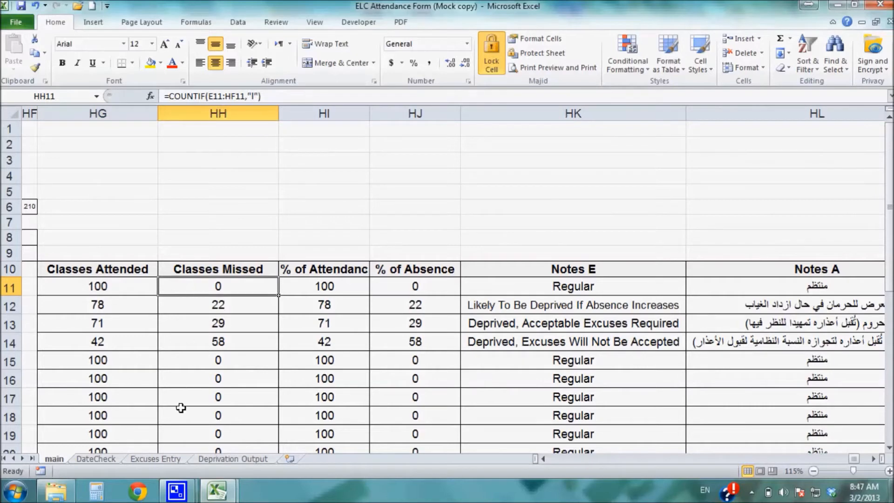
left_click(74, 305)
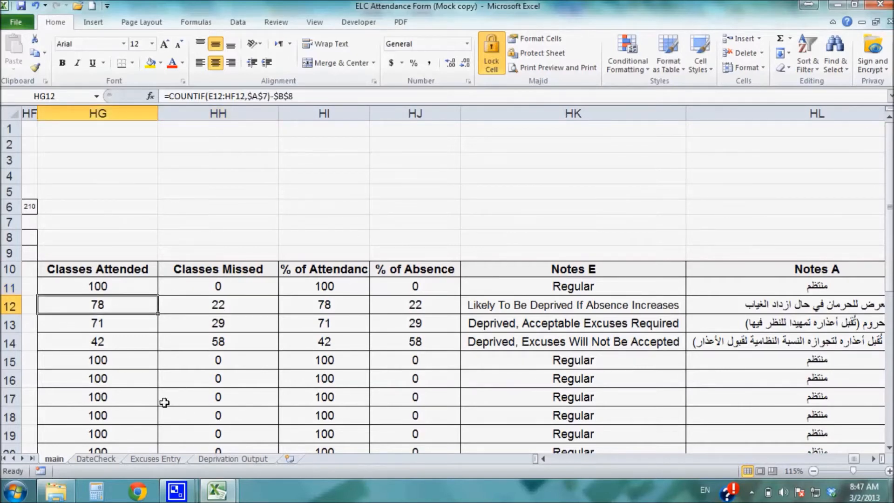
left_click(216, 309)
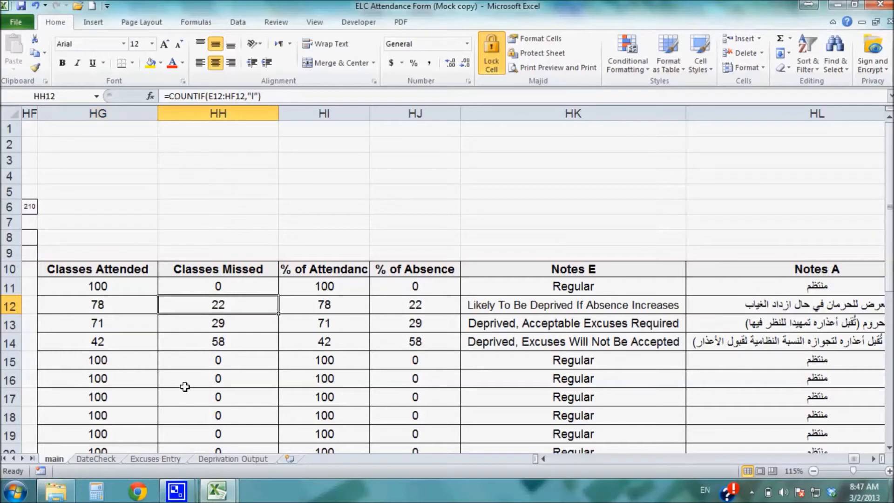
left_click(101, 324)
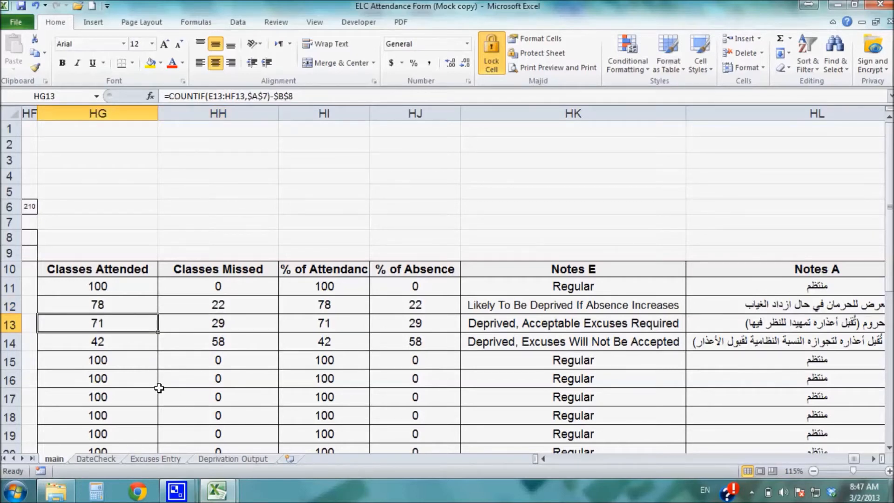
left_click(215, 328)
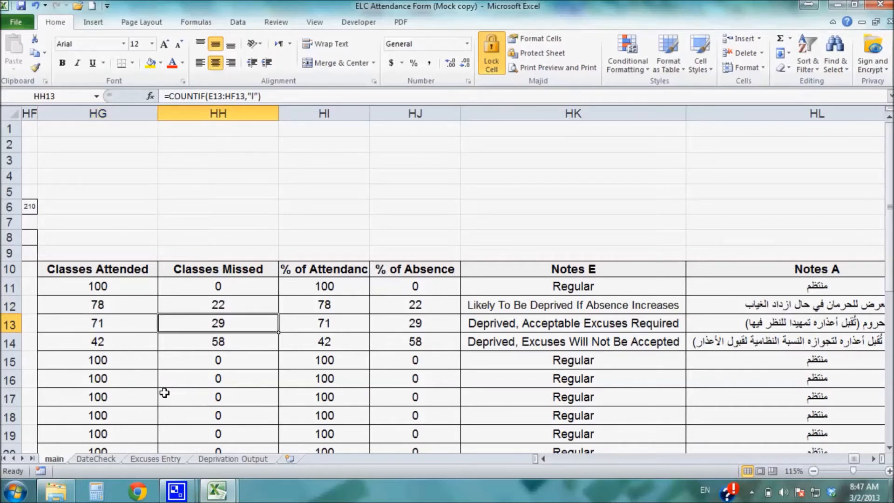
left_click(108, 347)
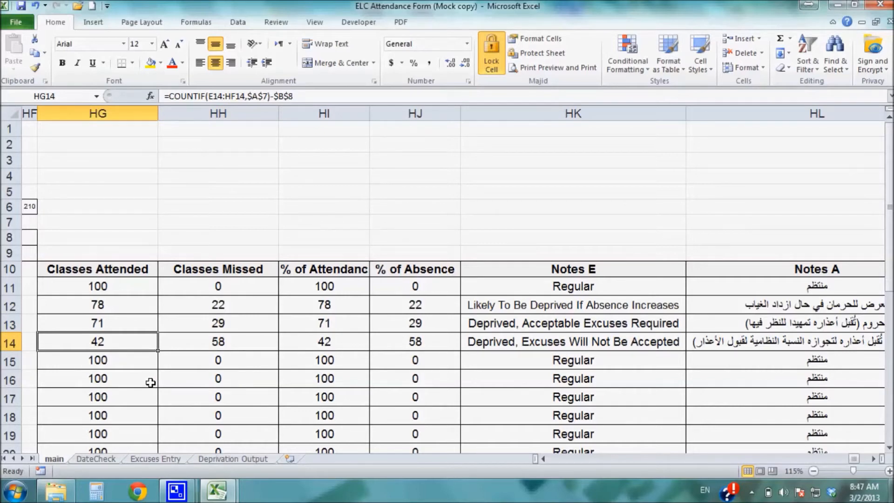
left_click(216, 347)
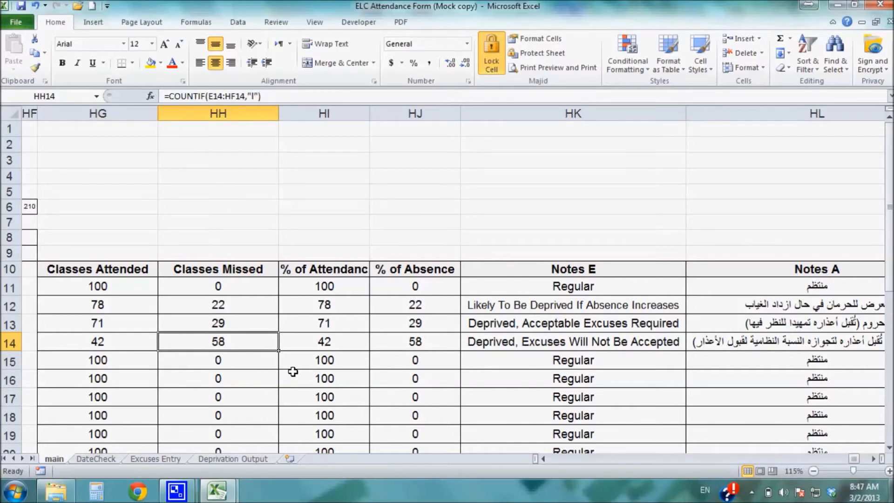
Step: Examine the attendance and absence percentages for the first four students in columns HI and HJ
left_click_drag(328, 286, 406, 347)
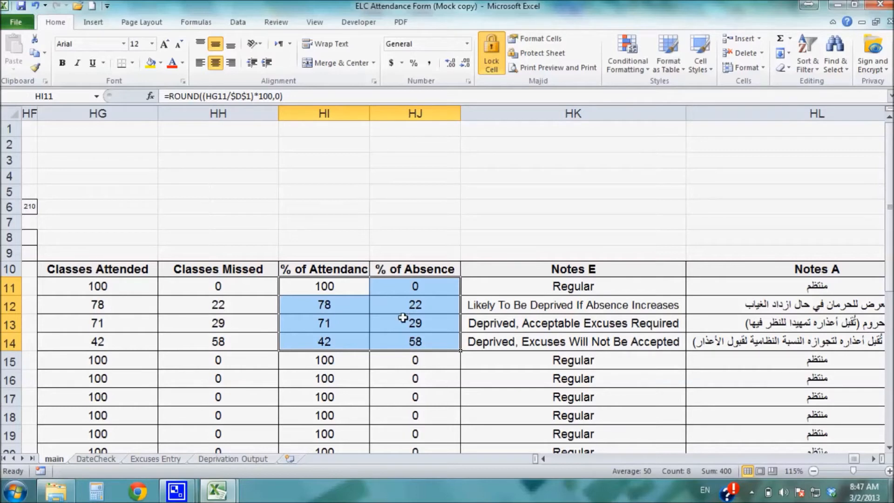
left_click(428, 114)
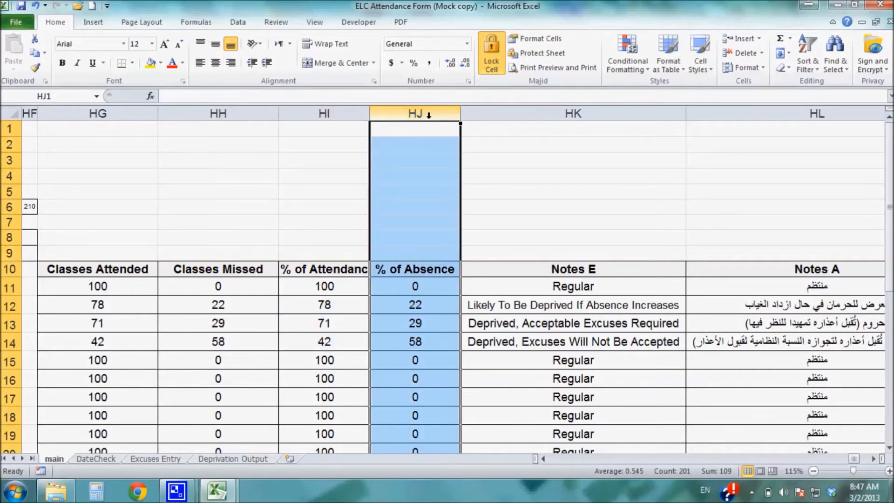
left_click(414, 305)
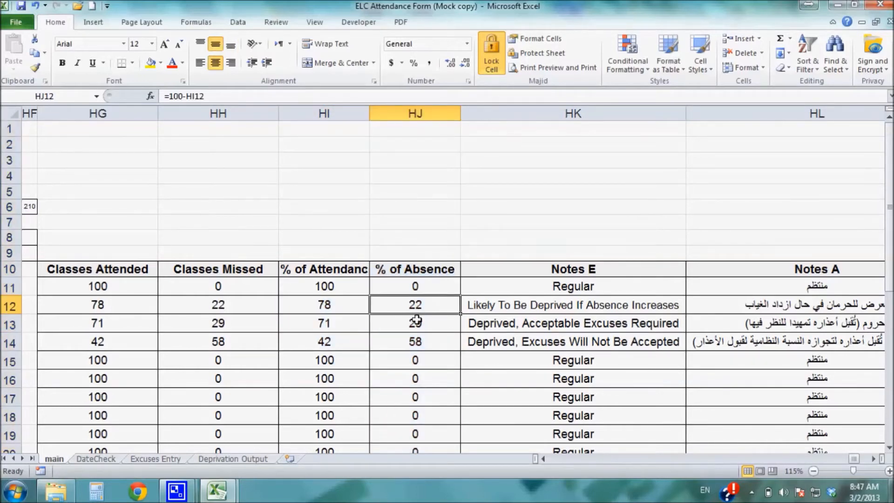
Step: Review the maximum excused absence percentage in D3 and the maximum percentage for accepting excuses in D5
left_click(848, 459)
left_click_drag(778, 459, 517, 444)
left_click(386, 158)
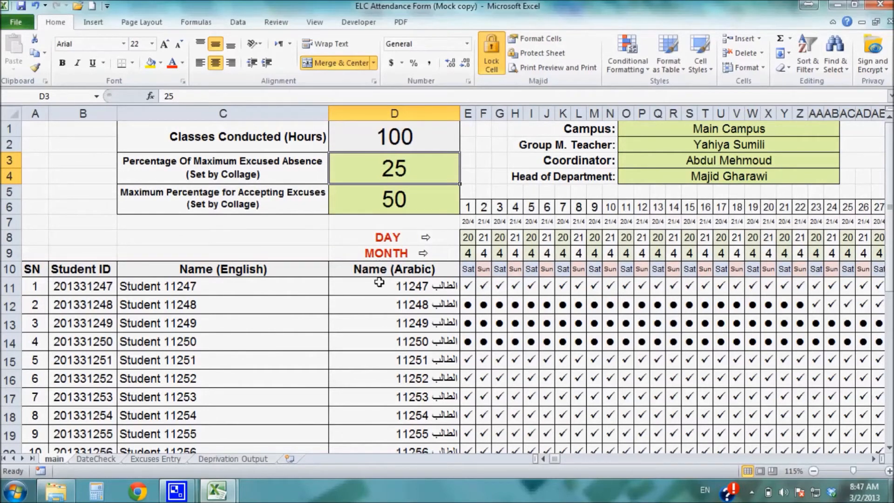
left_click(392, 201)
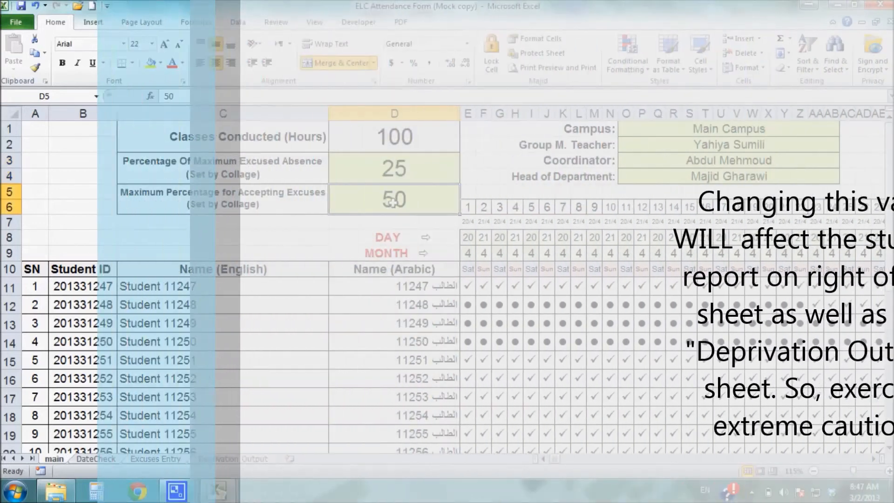
left_click(393, 169)
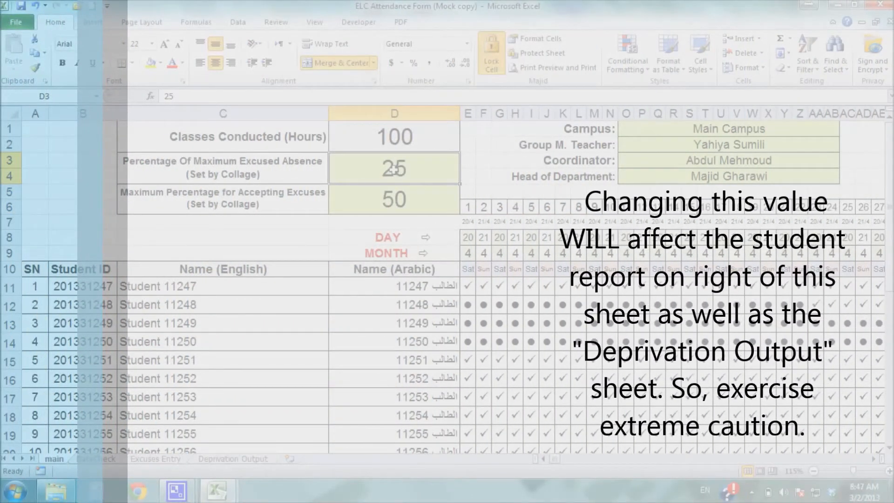
left_click(399, 200)
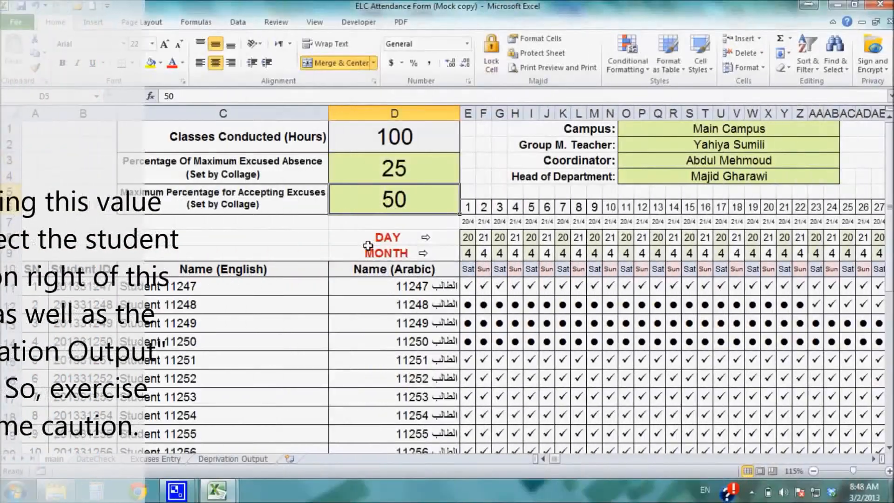
left_click_drag(555, 459, 555, 460)
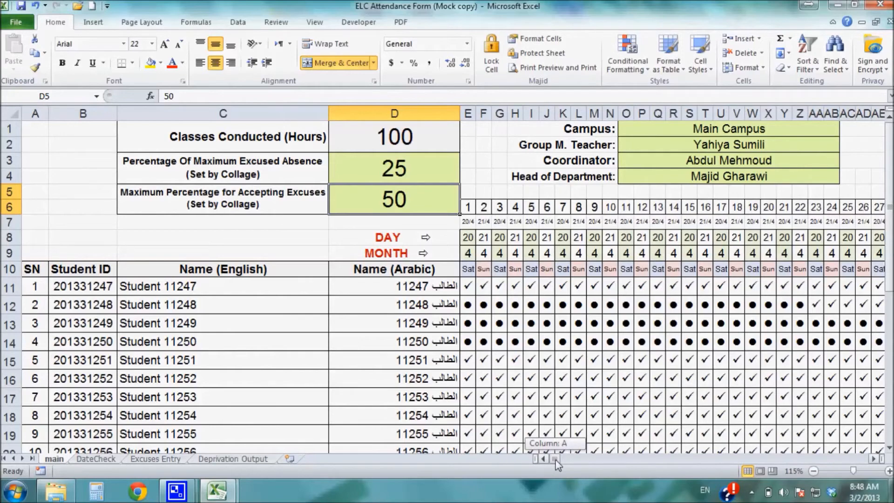
left_click_drag(555, 460, 548, 459)
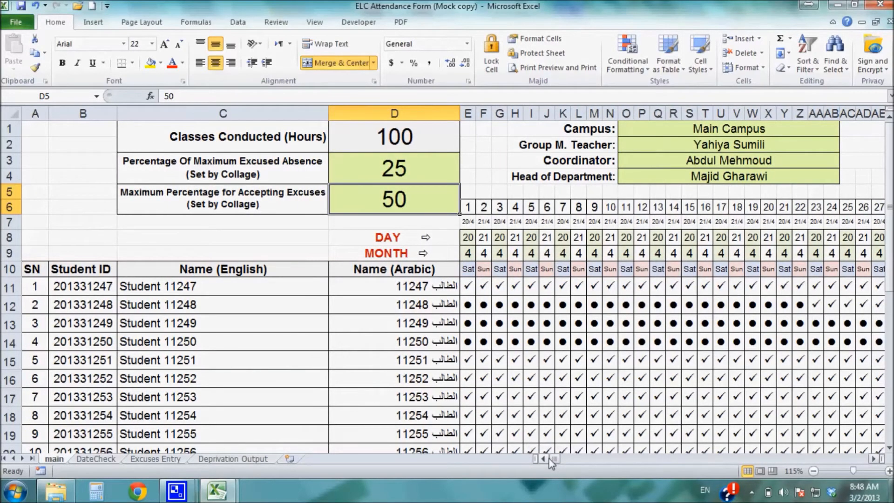
Step: Compare the % of Absence values with the English status notes in column HK for the second to fourth students
left_click_drag(556, 460, 855, 446)
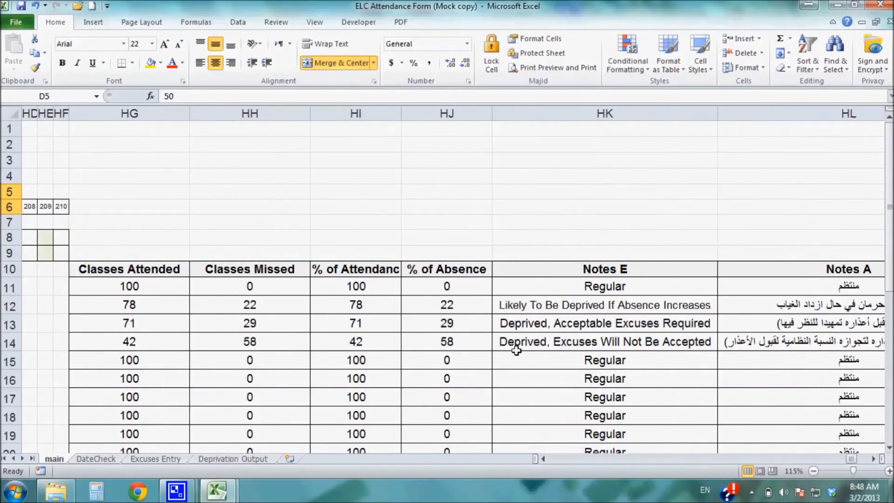
left_click(461, 309)
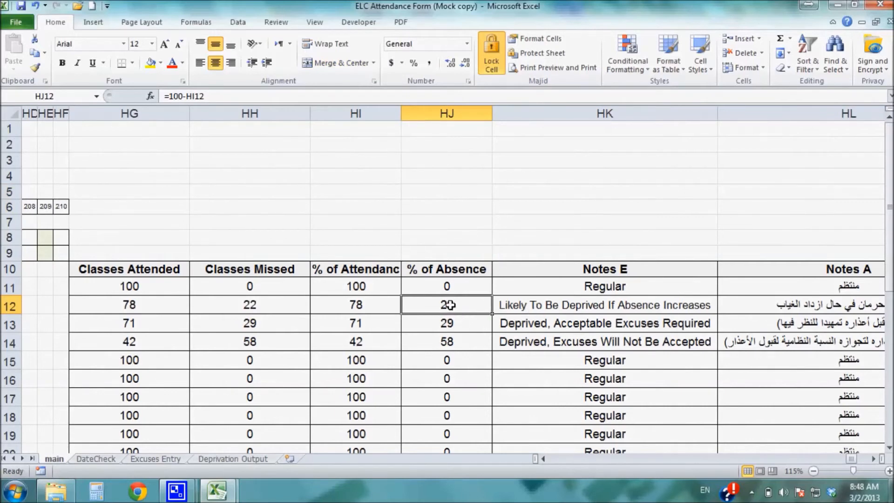
left_click(530, 304)
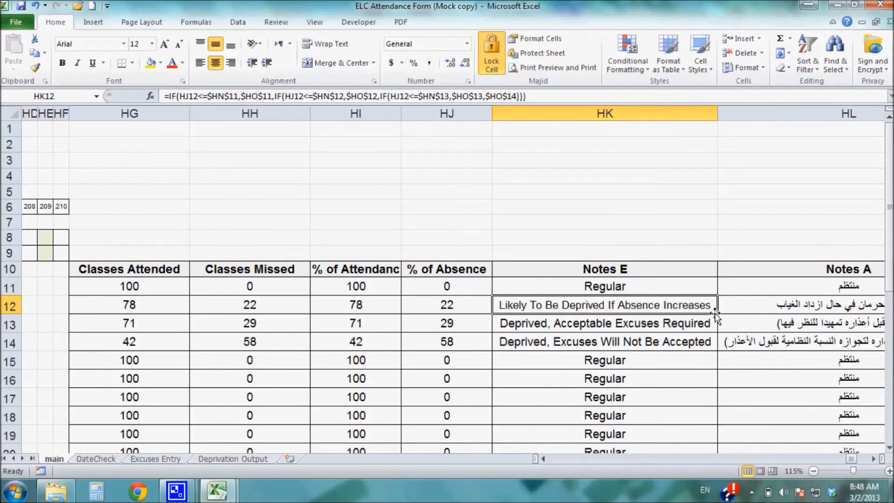
left_click(448, 301)
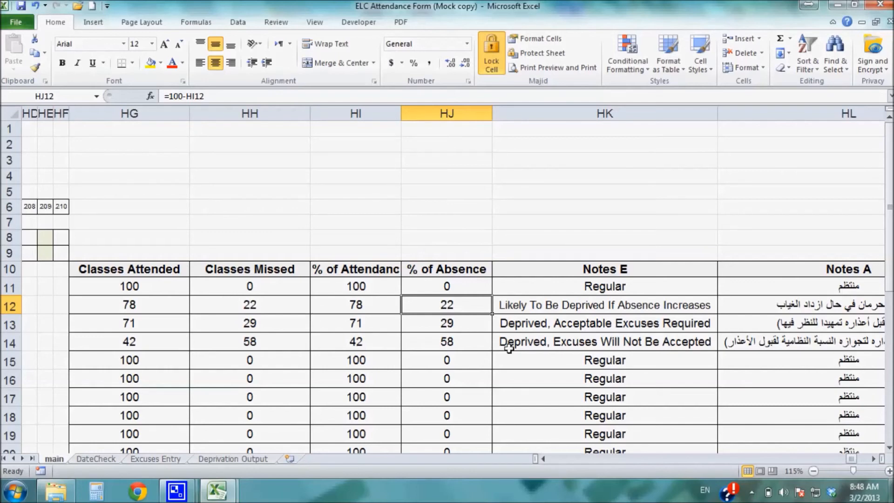
left_click(489, 328)
left_click(506, 326)
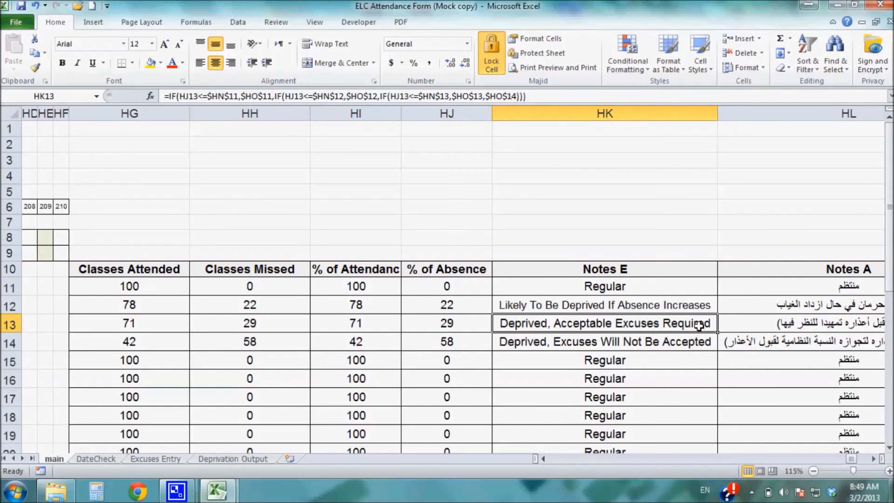
left_click(633, 343)
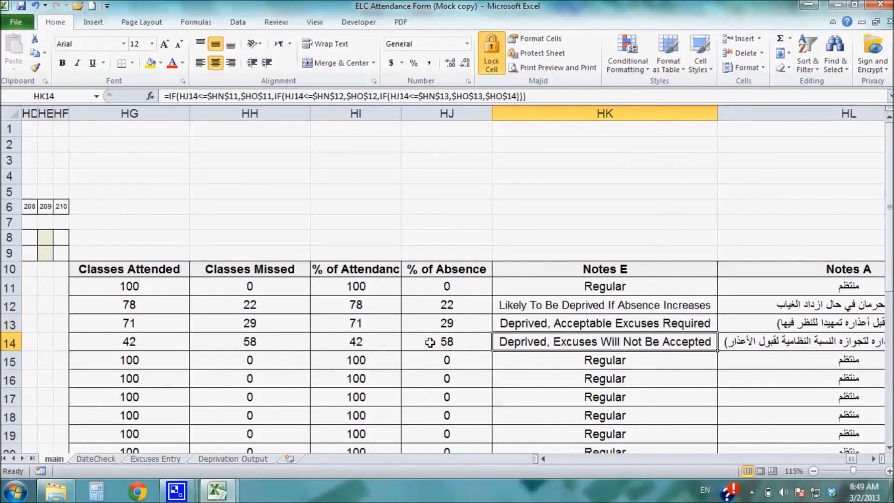
left_click(440, 343)
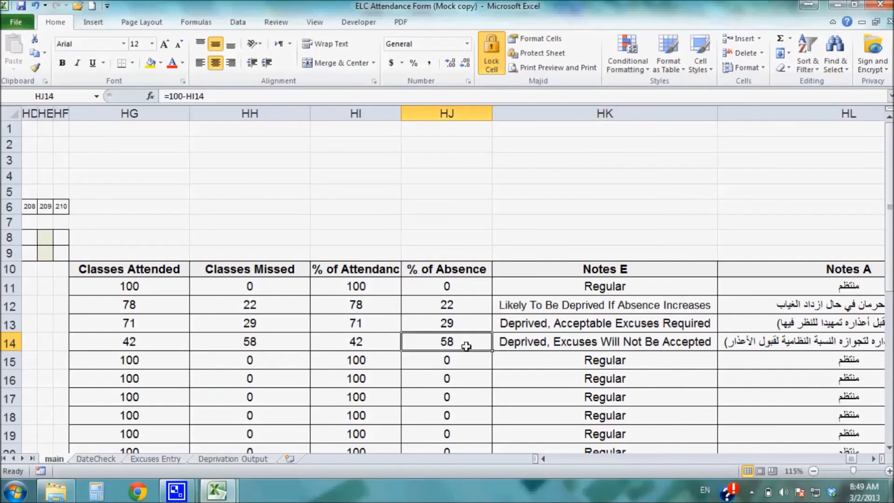
left_click(513, 347)
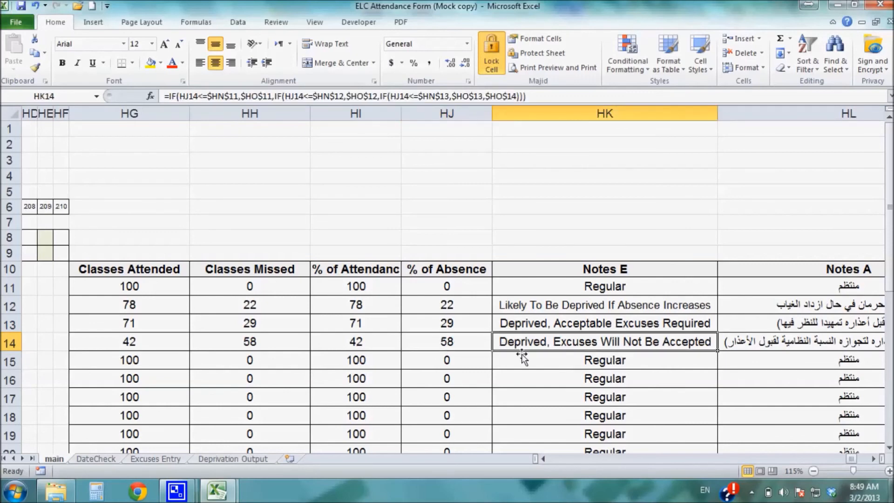
Step: Review the Arabic status notes for the first four students in HL11:HL14 and return to the attendance totals
left_click(874, 459)
left_click(874, 459)
left_click(874, 459)
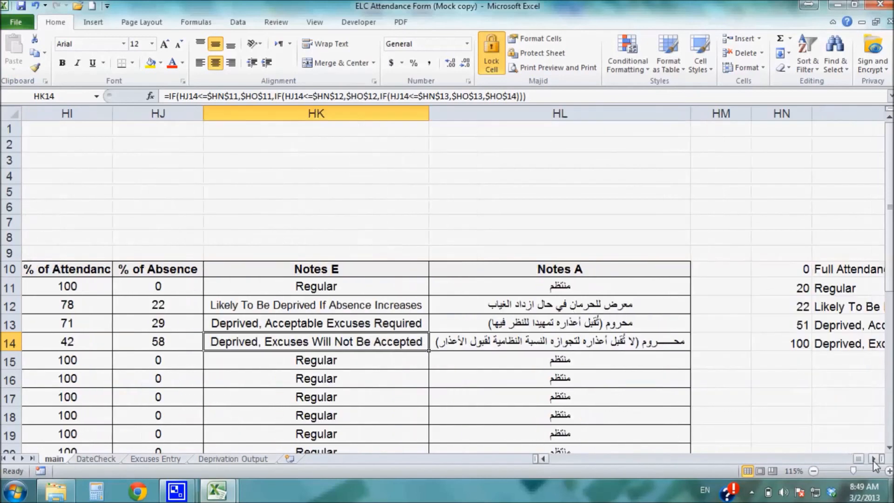
left_click_drag(561, 291, 580, 346)
left_click_drag(858, 459, 850, 458)
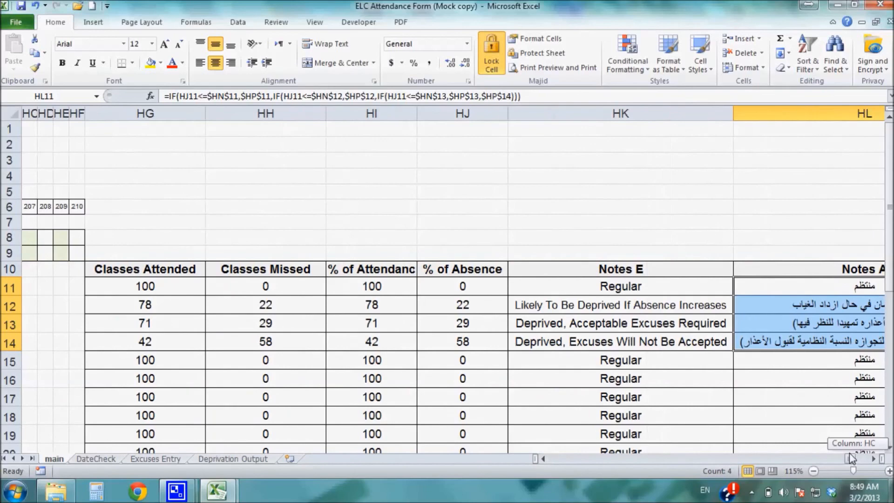
left_click_drag(849, 453, 854, 456)
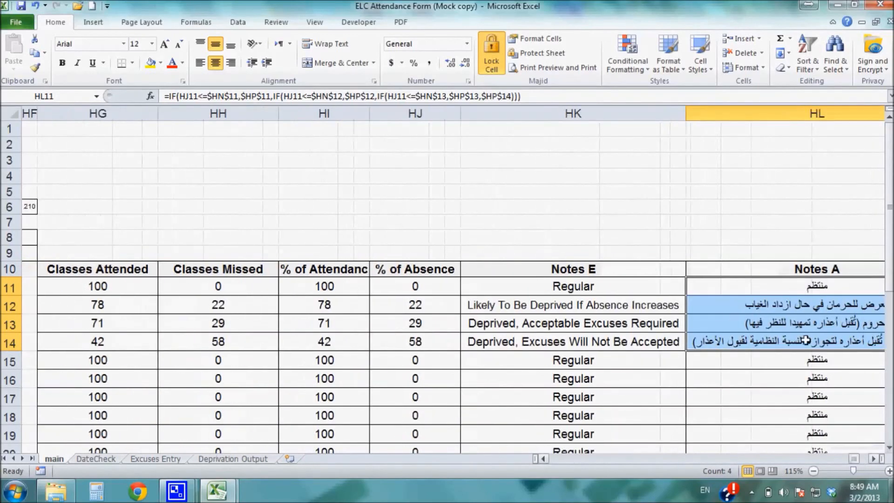